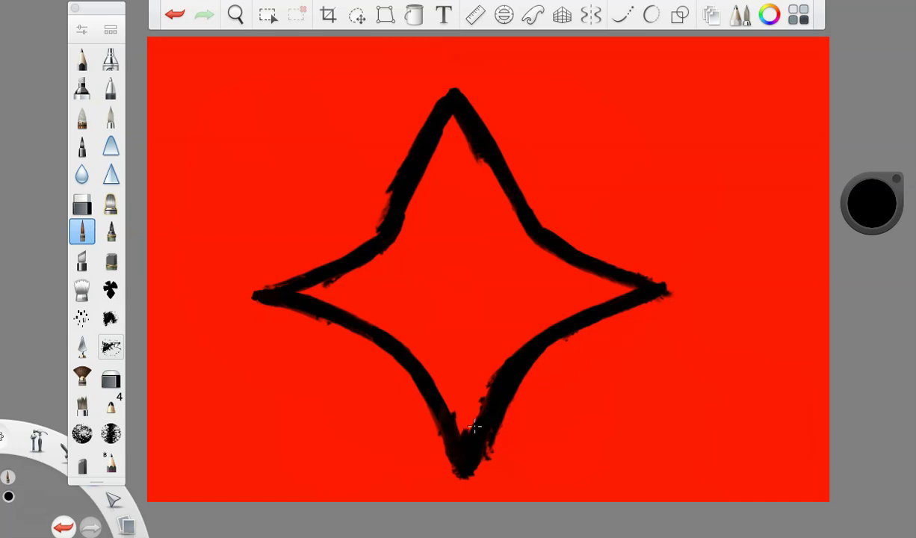
Set the Small Rigger brush size to 11.7 and thicken the star's right tip and lower-right edge in black
{"action": "left_click", "coordinate": [81, 29]}
{"action": "left_click_drag", "start_coordinate": [195, 248], "coordinate": [178, 249]}
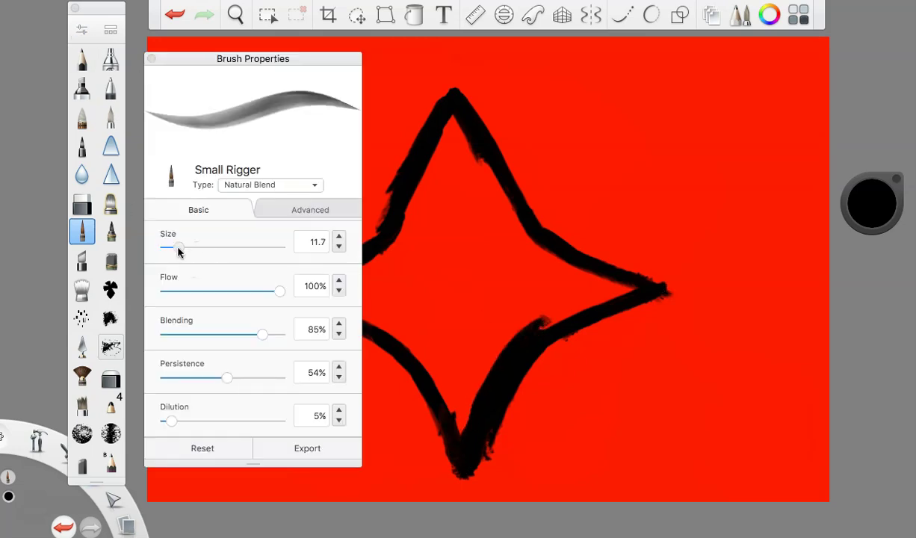
{"action": "left_click", "coordinate": [150, 59]}
{"action": "left_click_drag", "start_coordinate": [603, 261], "coordinate": [677, 294]}
{"action": "mouse_move", "coordinate": [672, 293]}
{"action": "left_mouse_down"}
{"action": "mouse_move", "coordinate": [639, 301]}
{"action": "mouse_move", "coordinate": [543, 356]}
{"action": "mouse_move", "coordinate": [502, 406]}
{"action": "mouse_move", "coordinate": [571, 336]}
{"action": "mouse_move", "coordinate": [487, 407]}
{"action": "mouse_move", "coordinate": [480, 444]}
{"action": "mouse_move", "coordinate": [505, 414]}
{"action": "mouse_move", "coordinate": [475, 479]}
{"action": "mouse_move", "coordinate": [451, 465]}
{"action": "left_mouse_up"}
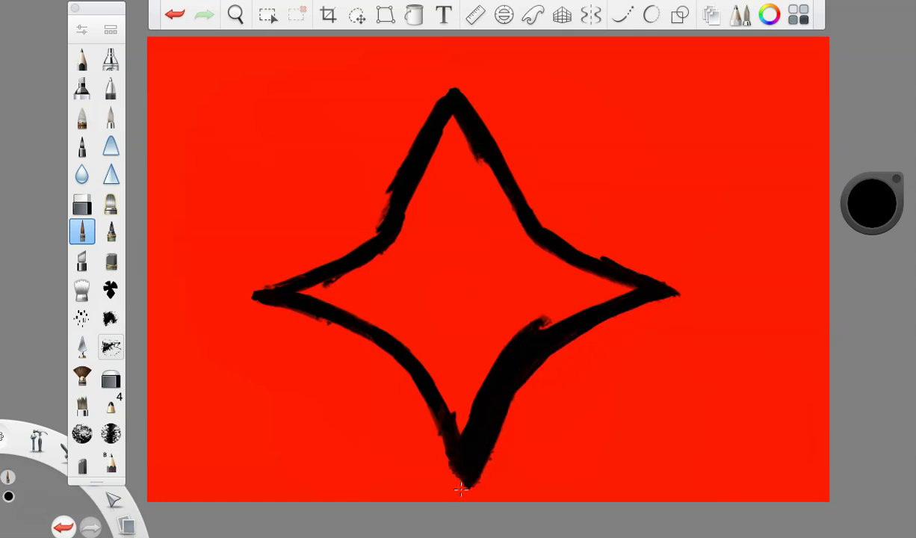
Thicken the star's lower-left and upper-left edges in black and extend its left and top points
{"action": "mouse_move", "coordinate": [463, 487]}
{"action": "left_mouse_down"}
{"action": "mouse_move", "coordinate": [423, 377]}
{"action": "mouse_move", "coordinate": [377, 338]}
{"action": "left_mouse_up"}
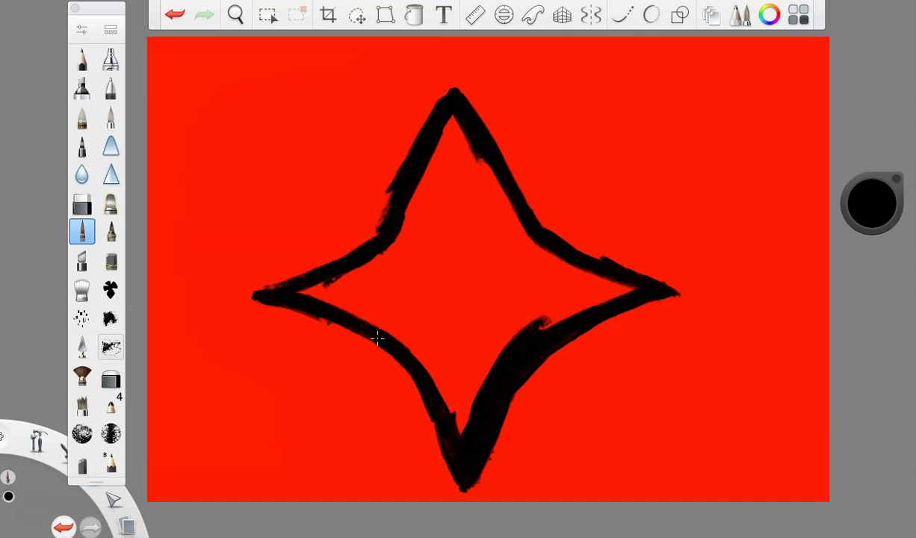
{"action": "mouse_move", "coordinate": [264, 297]}
{"action": "left_mouse_down"}
{"action": "mouse_move", "coordinate": [384, 348]}
{"action": "mouse_move", "coordinate": [397, 369]}
{"action": "mouse_move", "coordinate": [365, 341]}
{"action": "mouse_move", "coordinate": [407, 376]}
{"action": "left_mouse_up"}
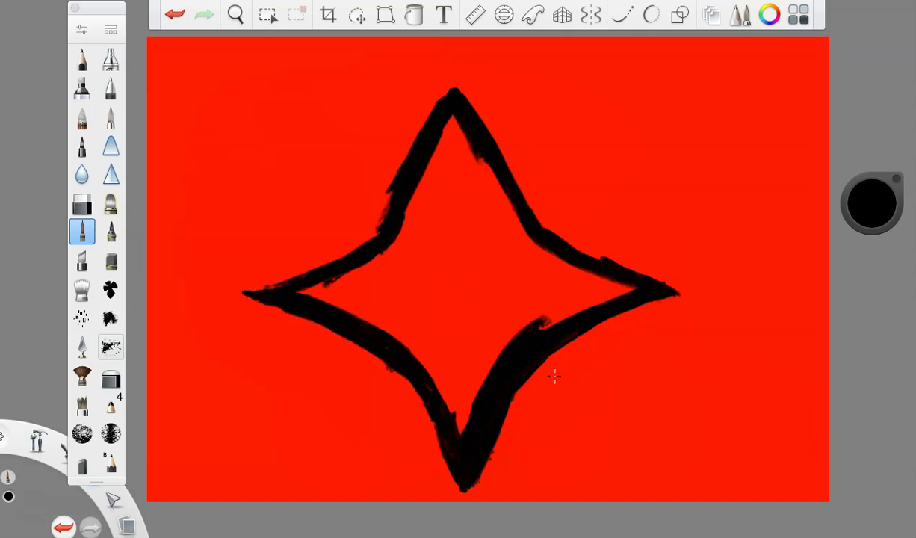
{"action": "mouse_move", "coordinate": [451, 93]}
{"action": "left_mouse_down"}
{"action": "mouse_move", "coordinate": [455, 71]}
{"action": "mouse_move", "coordinate": [473, 125]}
{"action": "left_mouse_up"}
{"action": "left_click_drag", "start_coordinate": [455, 66], "coordinate": [483, 127]}
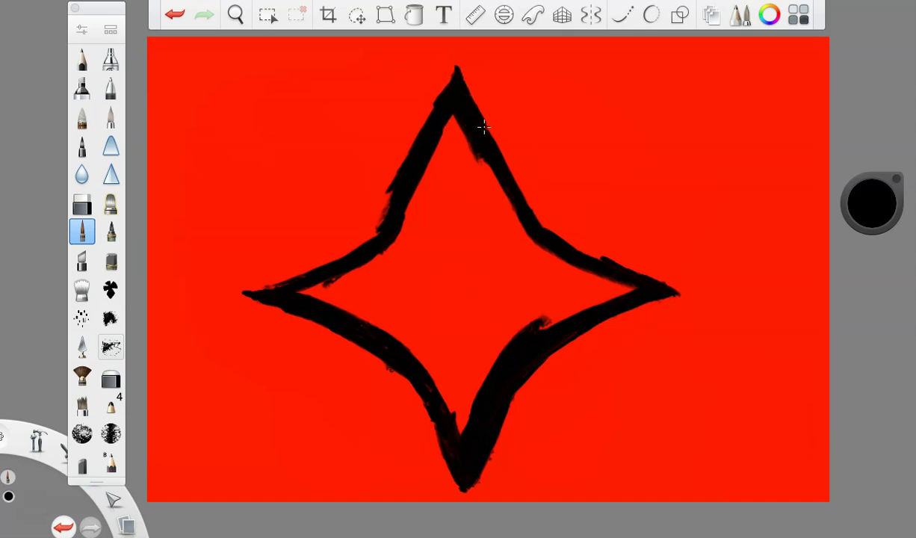
{"action": "mouse_move", "coordinate": [416, 135]}
{"action": "left_mouse_down"}
{"action": "mouse_move", "coordinate": [351, 256]}
{"action": "mouse_move", "coordinate": [393, 195]}
{"action": "mouse_move", "coordinate": [393, 216]}
{"action": "mouse_move", "coordinate": [318, 271]}
{"action": "mouse_move", "coordinate": [380, 210]}
{"action": "mouse_move", "coordinate": [362, 236]}
{"action": "mouse_move", "coordinate": [341, 254]}
{"action": "mouse_move", "coordinate": [387, 199]}
{"action": "mouse_move", "coordinate": [289, 283]}
{"action": "mouse_move", "coordinate": [241, 288]}
{"action": "mouse_move", "coordinate": [287, 290]}
{"action": "left_mouse_up"}
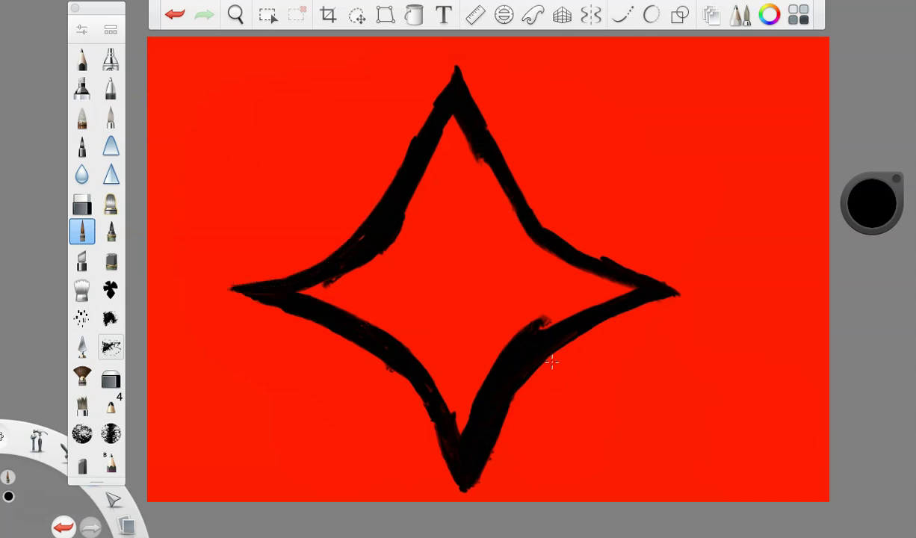
Switch to the background red, enlarge the brush, and trim the outer side of the star's lower-right edge
{"action": "left_click", "coordinate": [870, 213]}
{"action": "left_click", "coordinate": [894, 201]}
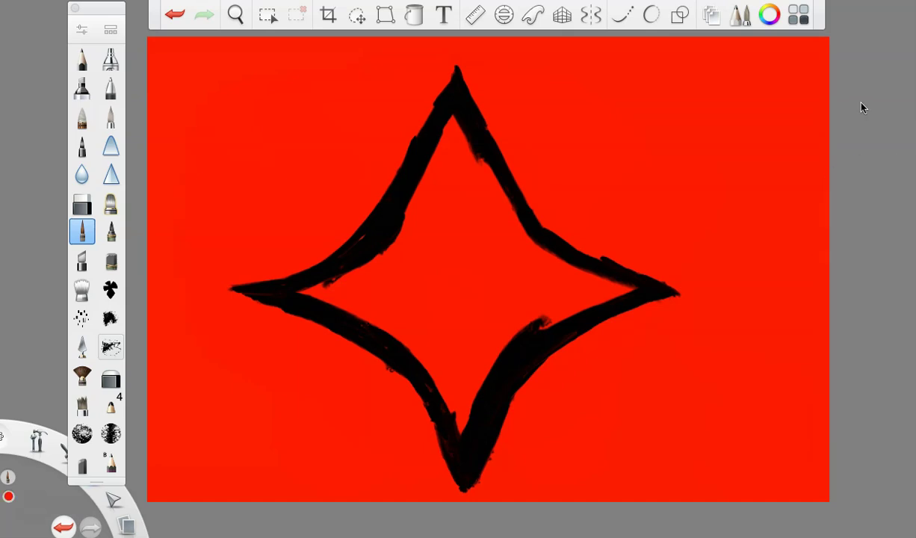
{"action": "left_click", "coordinate": [83, 32]}
{"action": "left_click_drag", "start_coordinate": [178, 247], "coordinate": [190, 247]}
{"action": "left_click", "coordinate": [151, 58]}
{"action": "mouse_move", "coordinate": [474, 496]}
{"action": "left_mouse_down"}
{"action": "mouse_move", "coordinate": [495, 425]}
{"action": "mouse_move", "coordinate": [474, 487]}
{"action": "mouse_move", "coordinate": [527, 385]}
{"action": "left_mouse_up"}
{"action": "left_click_drag", "start_coordinate": [524, 349], "coordinate": [579, 306]}
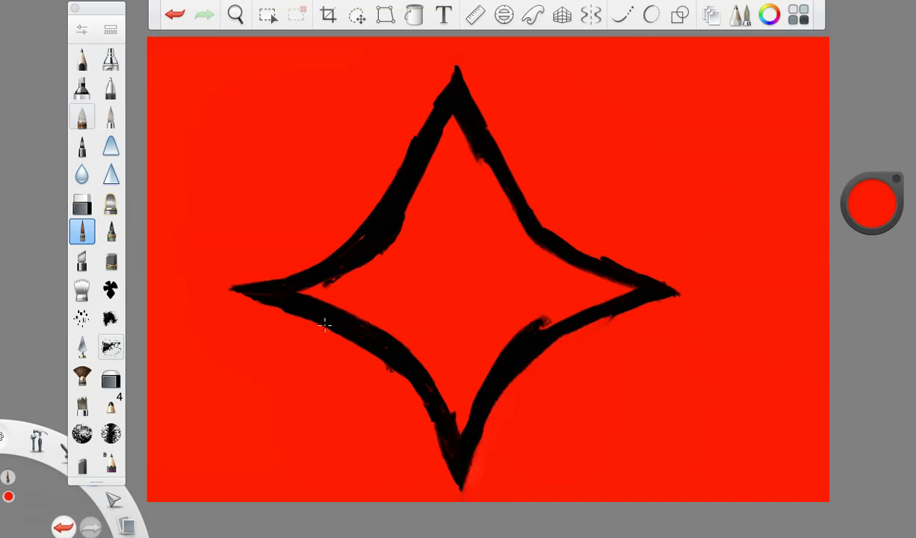
Trim the outer sides of the star's lower-left and upper-left edges with red, undoing and repainting the faulty upper-left stroke
{"action": "mouse_move", "coordinate": [226, 277]}
{"action": "left_mouse_down"}
{"action": "mouse_move", "coordinate": [300, 315]}
{"action": "mouse_move", "coordinate": [243, 298]}
{"action": "mouse_move", "coordinate": [287, 312]}
{"action": "mouse_move", "coordinate": [270, 307]}
{"action": "mouse_move", "coordinate": [337, 349]}
{"action": "mouse_move", "coordinate": [311, 321]}
{"action": "mouse_move", "coordinate": [391, 372]}
{"action": "left_mouse_up"}
{"action": "left_click_drag", "start_coordinate": [360, 338], "coordinate": [400, 384]}
{"action": "left_click_drag", "start_coordinate": [452, 54], "coordinate": [373, 185]}
{"action": "left_click_drag", "start_coordinate": [399, 142], "coordinate": [352, 240]}
{"action": "left_click", "coordinate": [176, 15]}
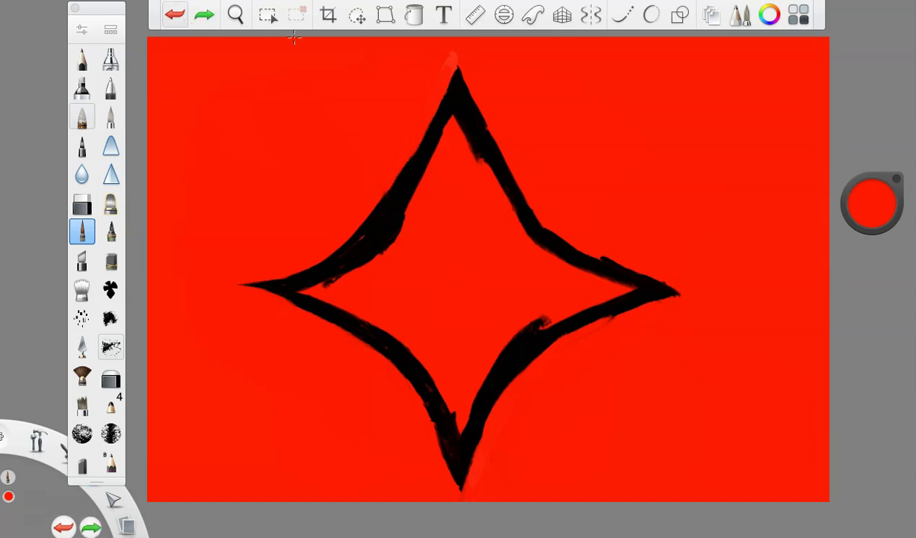
{"action": "left_click_drag", "start_coordinate": [429, 110], "coordinate": [376, 196]}
{"action": "left_click_drag", "start_coordinate": [415, 126], "coordinate": [351, 238]}
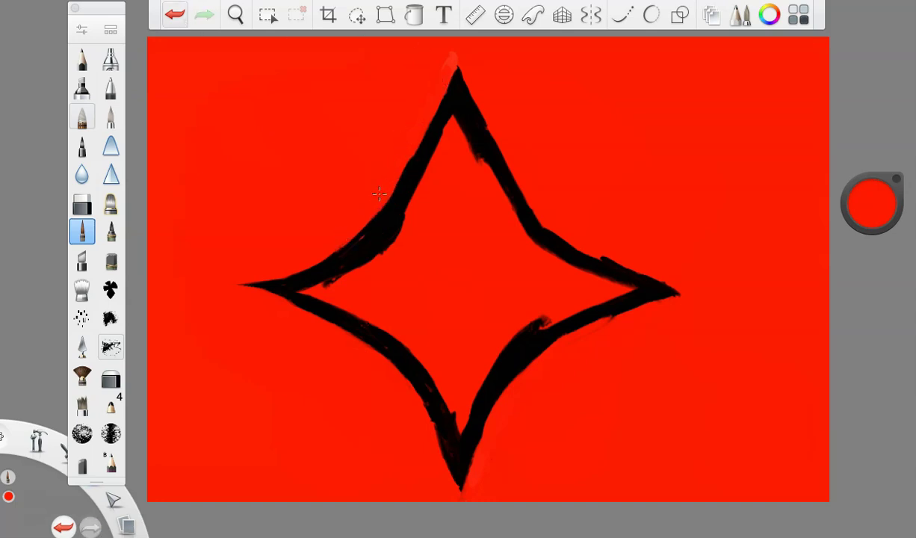
{"action": "mouse_move", "coordinate": [385, 178]}
{"action": "left_mouse_down"}
{"action": "mouse_move", "coordinate": [306, 270]}
{"action": "mouse_move", "coordinate": [387, 213]}
{"action": "mouse_move", "coordinate": [407, 170]}
{"action": "left_mouse_up"}
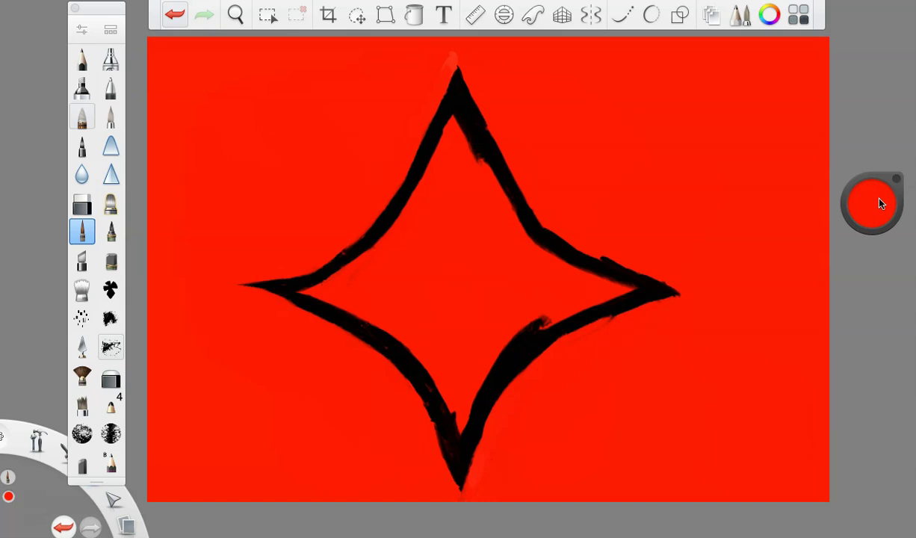
Switch to black, enlarge the brush, and fill the whole interior of the star
{"action": "left_click_drag", "start_coordinate": [880, 203], "coordinate": [866, 321]}
{"action": "left_click", "coordinate": [82, 29]}
{"action": "left_click", "coordinate": [200, 247]}
{"action": "left_click", "coordinate": [150, 58]}
{"action": "mouse_move", "coordinate": [453, 118]}
{"action": "left_mouse_down"}
{"action": "mouse_move", "coordinate": [414, 210]}
{"action": "mouse_move", "coordinate": [372, 258]}
{"action": "mouse_move", "coordinate": [312, 290]}
{"action": "mouse_move", "coordinate": [336, 299]}
{"action": "mouse_move", "coordinate": [427, 234]}
{"action": "left_mouse_up"}
{"action": "left_click_drag", "start_coordinate": [451, 92], "coordinate": [428, 179]}
{"action": "left_click", "coordinate": [174, 14]}
{"action": "mouse_move", "coordinate": [444, 129]}
{"action": "left_mouse_down"}
{"action": "mouse_move", "coordinate": [409, 237]}
{"action": "mouse_move", "coordinate": [454, 198]}
{"action": "left_mouse_up"}
{"action": "mouse_move", "coordinate": [478, 147]}
{"action": "left_mouse_down"}
{"action": "mouse_move", "coordinate": [531, 230]}
{"action": "mouse_move", "coordinate": [517, 231]}
{"action": "mouse_move", "coordinate": [521, 239]}
{"action": "mouse_move", "coordinate": [625, 293]}
{"action": "mouse_move", "coordinate": [509, 351]}
{"action": "mouse_move", "coordinate": [460, 442]}
{"action": "mouse_move", "coordinate": [431, 365]}
{"action": "mouse_move", "coordinate": [345, 297]}
{"action": "mouse_move", "coordinate": [554, 301]}
{"action": "mouse_move", "coordinate": [577, 280]}
{"action": "mouse_move", "coordinate": [426, 310]}
{"action": "mouse_move", "coordinate": [320, 298]}
{"action": "mouse_move", "coordinate": [404, 323]}
{"action": "mouse_move", "coordinate": [385, 324]}
{"action": "mouse_move", "coordinate": [334, 299]}
{"action": "mouse_move", "coordinate": [426, 325]}
{"action": "mouse_move", "coordinate": [446, 351]}
{"action": "mouse_move", "coordinate": [411, 326]}
{"action": "mouse_move", "coordinate": [461, 396]}
{"action": "mouse_move", "coordinate": [490, 362]}
{"action": "mouse_move", "coordinate": [495, 373]}
{"action": "mouse_move", "coordinate": [488, 369]}
{"action": "mouse_move", "coordinate": [556, 298]}
{"action": "mouse_move", "coordinate": [541, 257]}
{"action": "mouse_move", "coordinate": [585, 292]}
{"action": "mouse_move", "coordinate": [471, 354]}
{"action": "mouse_move", "coordinate": [445, 336]}
{"action": "mouse_move", "coordinate": [414, 300]}
{"action": "mouse_move", "coordinate": [489, 333]}
{"action": "mouse_move", "coordinate": [476, 324]}
{"action": "mouse_move", "coordinate": [535, 307]}
{"action": "mouse_move", "coordinate": [496, 330]}
{"action": "mouse_move", "coordinate": [553, 284]}
{"action": "mouse_move", "coordinate": [483, 200]}
{"action": "left_mouse_up"}
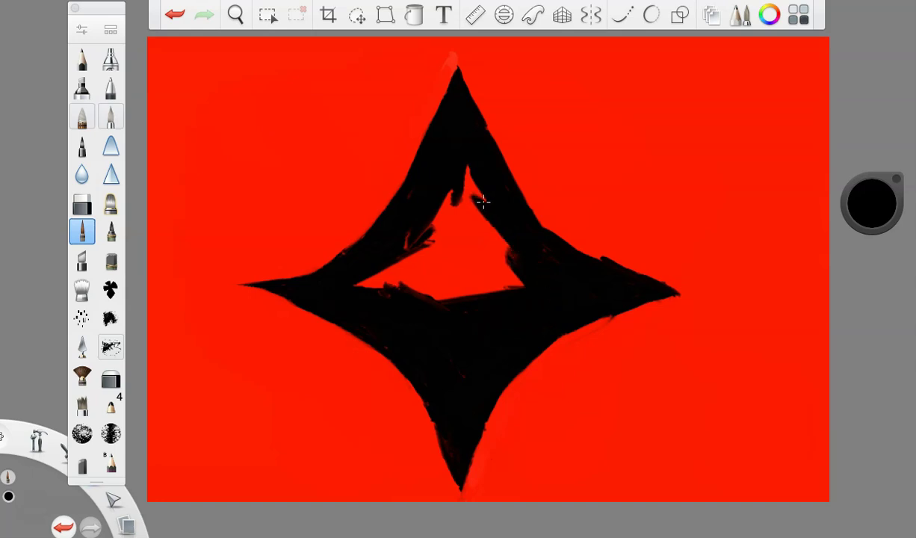
{"action": "mouse_move", "coordinate": [327, 274]}
{"action": "left_mouse_down"}
{"action": "mouse_move", "coordinate": [411, 286]}
{"action": "mouse_move", "coordinate": [394, 271]}
{"action": "mouse_move", "coordinate": [445, 239]}
{"action": "mouse_move", "coordinate": [456, 185]}
{"action": "mouse_move", "coordinate": [428, 268]}
{"action": "mouse_move", "coordinate": [396, 299]}
{"action": "mouse_move", "coordinate": [477, 296]}
{"action": "mouse_move", "coordinate": [439, 308]}
{"action": "mouse_move", "coordinate": [466, 186]}
{"action": "mouse_move", "coordinate": [505, 256]}
{"action": "mouse_move", "coordinate": [499, 284]}
{"action": "mouse_move", "coordinate": [439, 307]}
{"action": "mouse_move", "coordinate": [475, 289]}
{"action": "mouse_move", "coordinate": [451, 287]}
{"action": "mouse_move", "coordinate": [463, 224]}
{"action": "mouse_move", "coordinate": [483, 256]}
{"action": "left_mouse_up"}
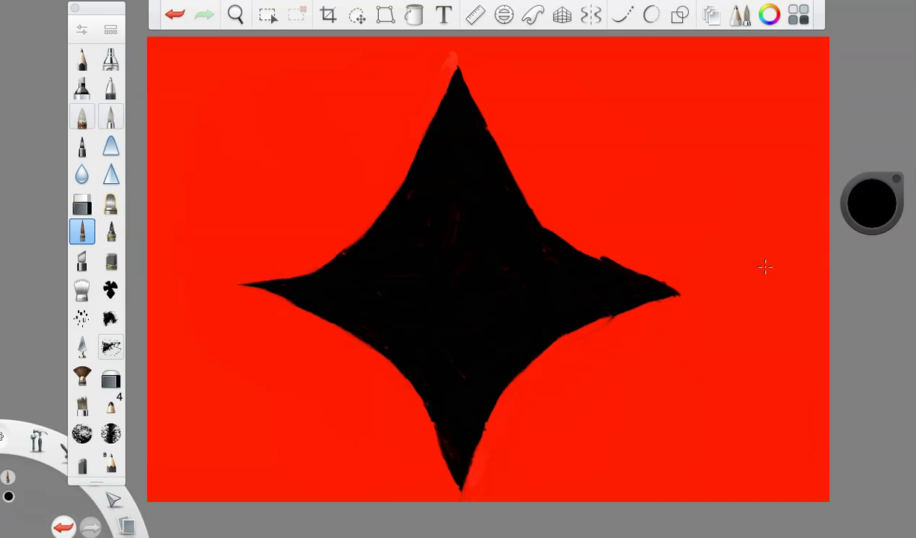
Switch to the background red and carve the star's upper-right, lower-left and upper-left edges into cleaner curves
{"action": "left_click", "coordinate": [870, 211]}
{"action": "left_click_drag", "start_coordinate": [869, 212], "coordinate": [892, 203]}
{"action": "mouse_move", "coordinate": [522, 168]}
{"action": "left_mouse_down"}
{"action": "mouse_move", "coordinate": [532, 202]}
{"action": "mouse_move", "coordinate": [577, 250]}
{"action": "mouse_move", "coordinate": [697, 290]}
{"action": "left_mouse_up"}
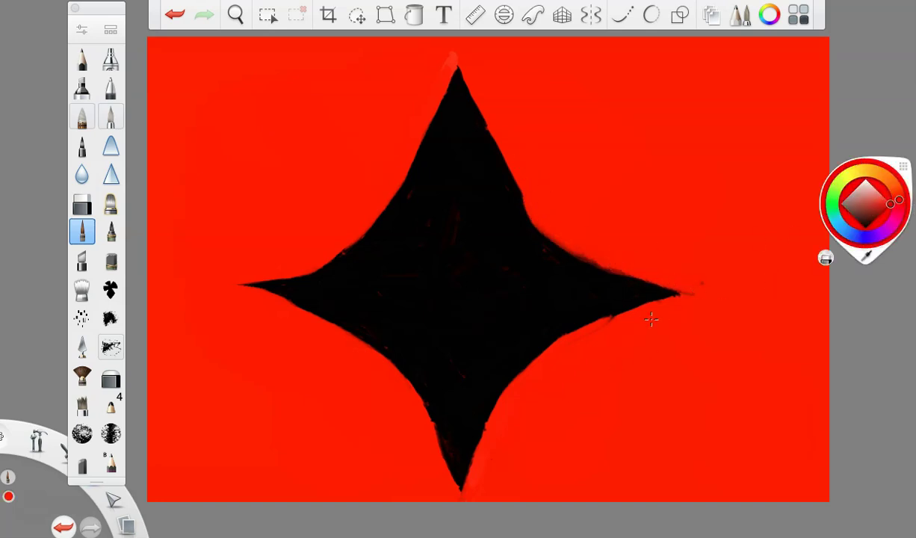
{"action": "mouse_move", "coordinate": [258, 284]}
{"action": "left_mouse_down"}
{"action": "mouse_move", "coordinate": [313, 309]}
{"action": "mouse_move", "coordinate": [400, 376]}
{"action": "left_mouse_up"}
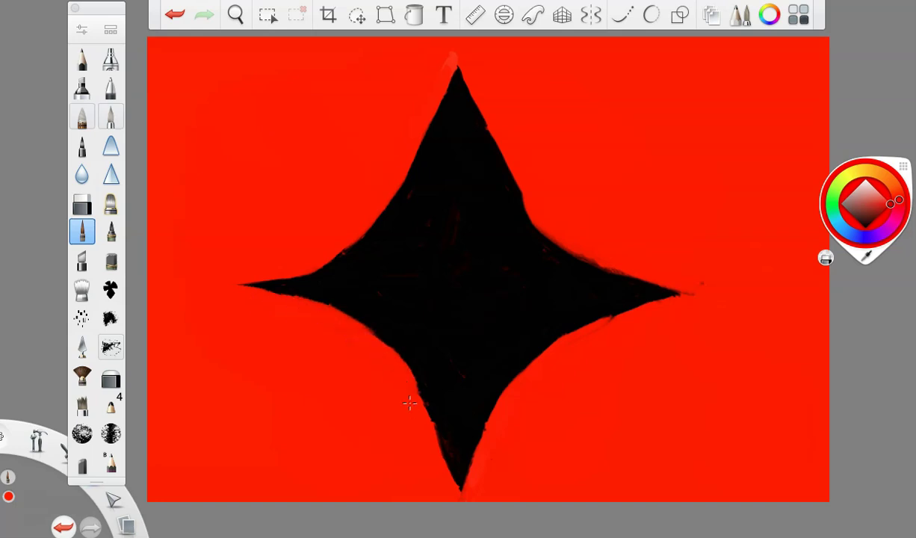
{"action": "mouse_move", "coordinate": [436, 69]}
{"action": "left_mouse_down"}
{"action": "mouse_move", "coordinate": [345, 230]}
{"action": "mouse_move", "coordinate": [302, 266]}
{"action": "mouse_move", "coordinate": [270, 270]}
{"action": "left_mouse_up"}
Paint red along the lower-right edge, the bottom point and the right side of the top point to sharpen them
{"action": "mouse_move", "coordinate": [597, 334]}
{"action": "left_mouse_down"}
{"action": "mouse_move", "coordinate": [626, 315]}
{"action": "mouse_move", "coordinate": [646, 326]}
{"action": "left_mouse_up"}
{"action": "left_click_drag", "start_coordinate": [453, 493], "coordinate": [425, 416]}
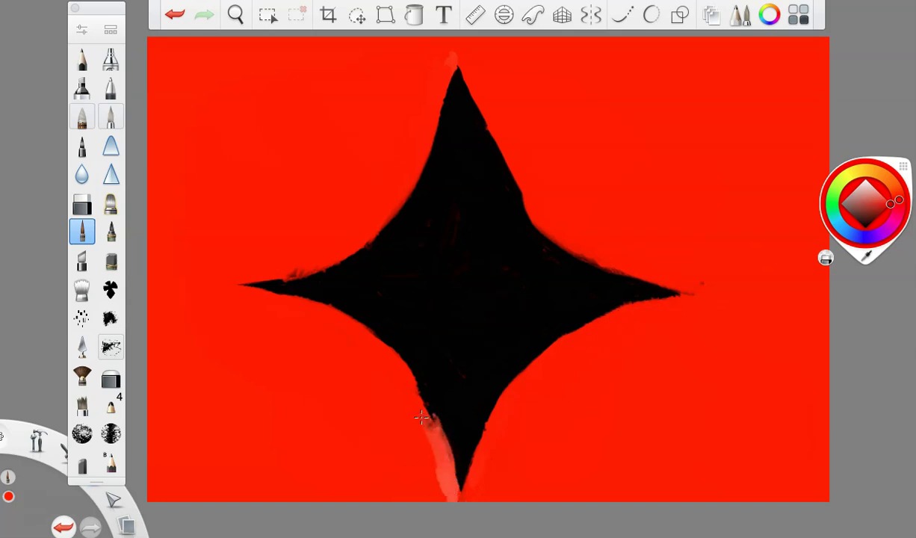
{"action": "mouse_move", "coordinate": [396, 357]}
{"action": "left_mouse_down"}
{"action": "mouse_move", "coordinate": [419, 388]}
{"action": "mouse_move", "coordinate": [453, 498]}
{"action": "left_mouse_up"}
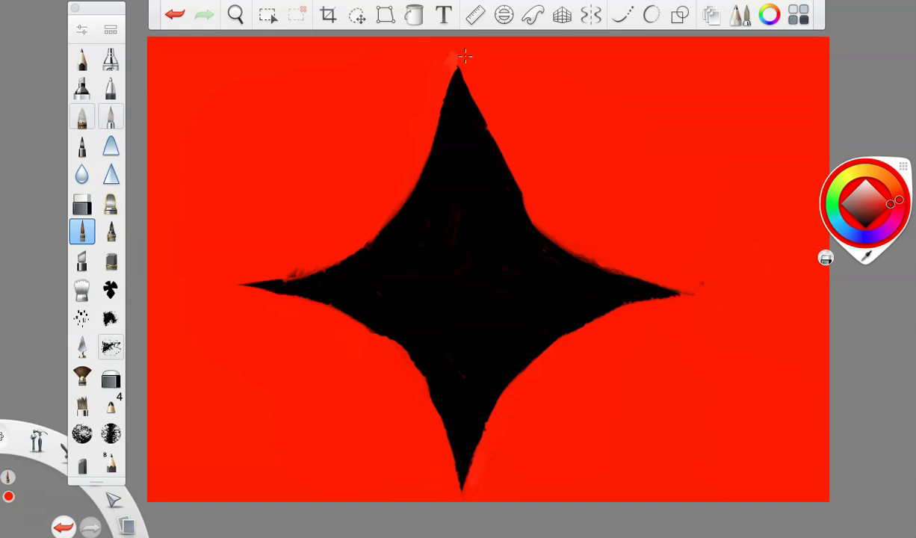
{"action": "left_click_drag", "start_coordinate": [465, 56], "coordinate": [487, 155]}
{"action": "mouse_move", "coordinate": [551, 239]}
{"action": "left_mouse_down"}
{"action": "mouse_move", "coordinate": [527, 208]}
{"action": "mouse_move", "coordinate": [479, 81]}
{"action": "mouse_move", "coordinate": [457, 69]}
{"action": "mouse_move", "coordinate": [473, 46]}
{"action": "left_mouse_up"}
{"action": "left_click_drag", "start_coordinate": [465, 84], "coordinate": [459, 50]}
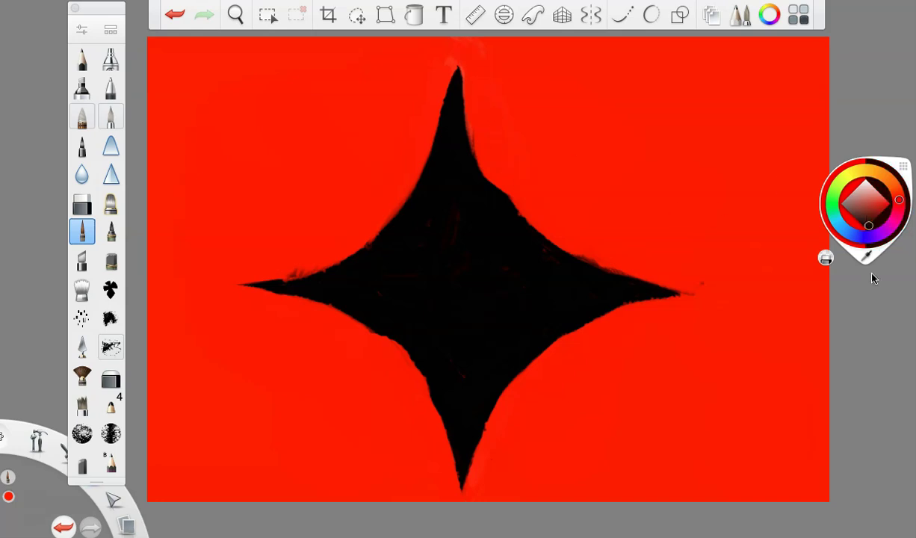
Switch back to black, smooth the star's upper-right edge, and reduce the brush size
{"action": "left_click", "coordinate": [865, 228]}
{"action": "mouse_move", "coordinate": [461, 135]}
{"action": "left_mouse_down"}
{"action": "mouse_move", "coordinate": [510, 203]}
{"action": "mouse_move", "coordinate": [498, 191]}
{"action": "mouse_move", "coordinate": [568, 263]}
{"action": "left_mouse_up"}
{"action": "left_click", "coordinate": [81, 29]}
{"action": "left_click_drag", "start_coordinate": [198, 246], "coordinate": [183, 247]}
{"action": "left_click", "coordinate": [152, 59]}
Try to lengthen the star's right and left points with long black strokes
{"action": "mouse_move", "coordinate": [543, 238]}
{"action": "left_mouse_down"}
{"action": "mouse_move", "coordinate": [640, 280]}
{"action": "mouse_move", "coordinate": [781, 288]}
{"action": "left_mouse_up"}
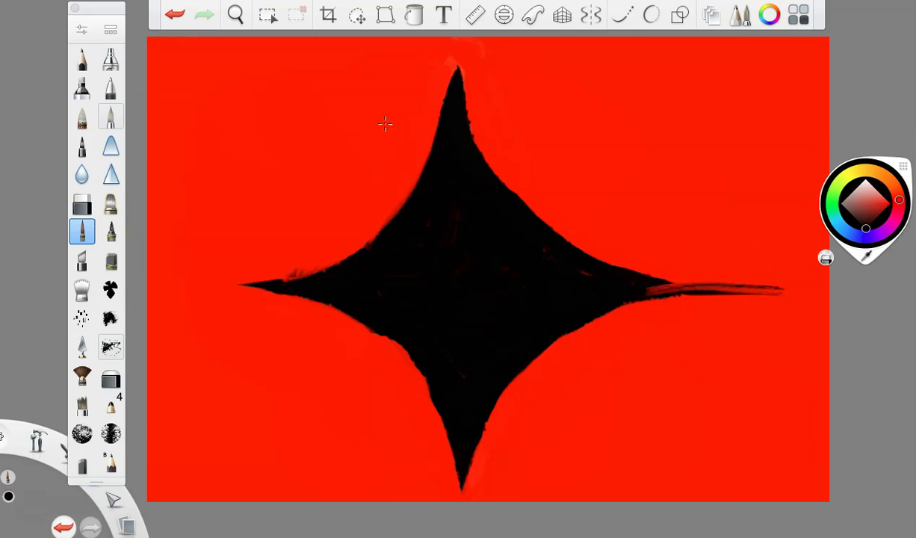
{"action": "key", "text": "ctrl+z"}
{"action": "left_click_drag", "start_coordinate": [597, 282], "coordinate": [209, 280]}
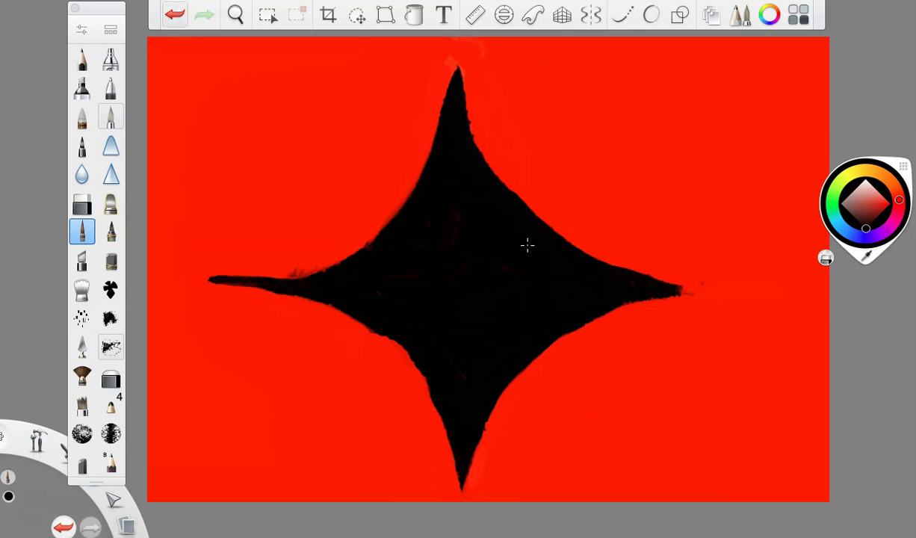
{"action": "left_click", "coordinate": [175, 27]}
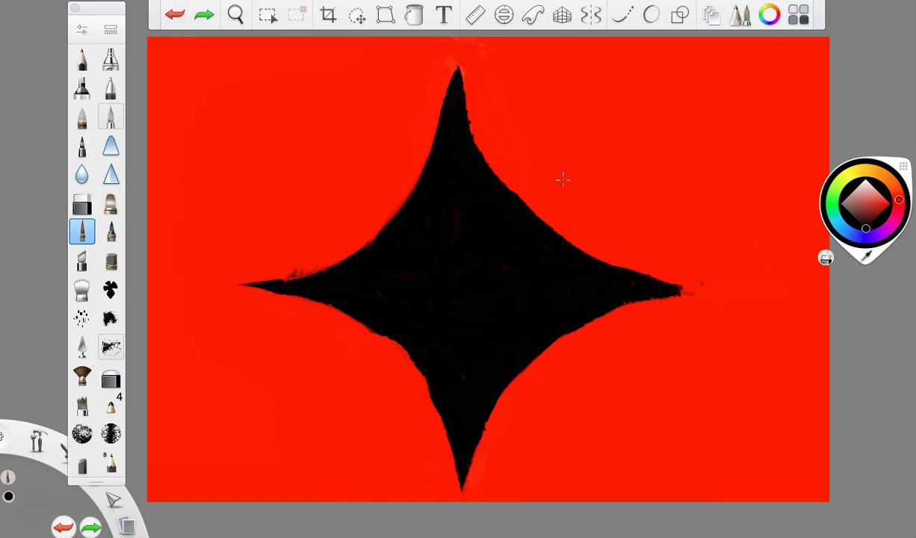
Pick a very dark red, set the brush size to 27.9, and shade the star's top point and right half
{"action": "left_click_drag", "start_coordinate": [875, 221], "coordinate": [871, 134]}
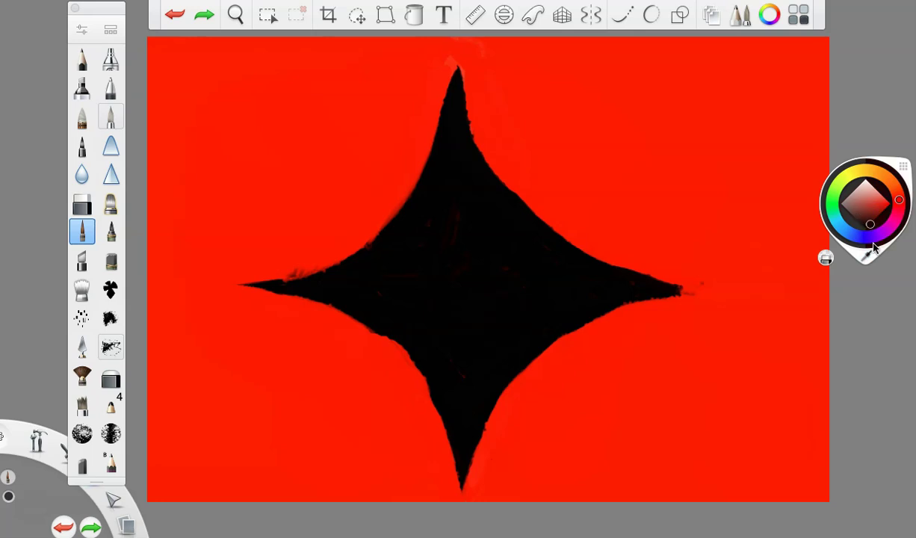
{"action": "mouse_move", "coordinate": [452, 84]}
{"action": "left_mouse_down"}
{"action": "mouse_move", "coordinate": [460, 147]}
{"action": "mouse_move", "coordinate": [523, 206]}
{"action": "mouse_move", "coordinate": [460, 137]}
{"action": "mouse_move", "coordinate": [501, 206]}
{"action": "mouse_move", "coordinate": [475, 186]}
{"action": "mouse_move", "coordinate": [478, 198]}
{"action": "left_mouse_up"}
{"action": "left_click", "coordinate": [82, 29]}
{"action": "left_click_drag", "start_coordinate": [181, 247], "coordinate": [196, 249]}
{"action": "left_click", "coordinate": [151, 51]}
{"action": "mouse_move", "coordinate": [453, 93]}
{"action": "left_mouse_down"}
{"action": "mouse_move", "coordinate": [464, 151]}
{"action": "mouse_move", "coordinate": [527, 256]}
{"action": "mouse_move", "coordinate": [625, 296]}
{"action": "mouse_move", "coordinate": [453, 195]}
{"action": "left_mouse_up"}
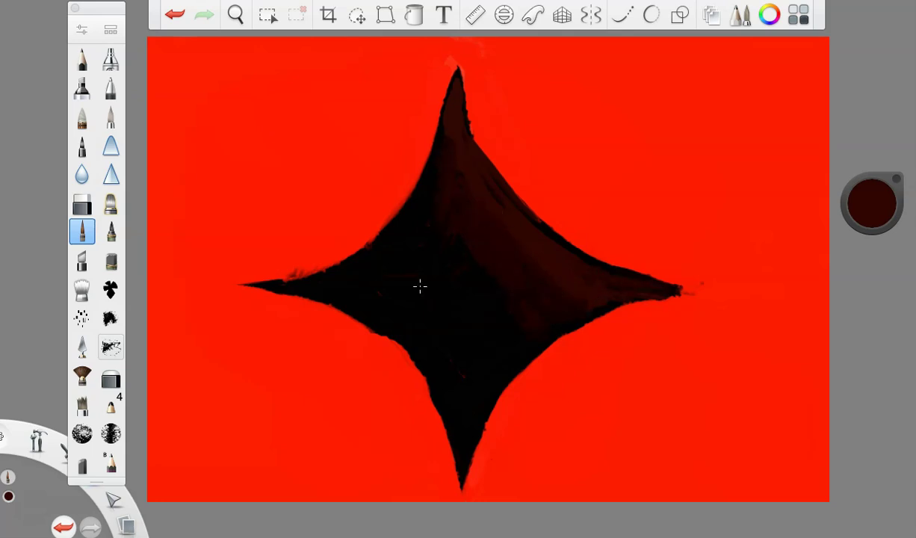
Shade the left arm, lower-left edge and bottom point of the star with the very dark red
{"action": "left_click_drag", "start_coordinate": [345, 290], "coordinate": [404, 317]}
{"action": "mouse_move", "coordinate": [296, 285]}
{"action": "left_mouse_down"}
{"action": "mouse_move", "coordinate": [434, 374]}
{"action": "mouse_move", "coordinate": [460, 433]}
{"action": "mouse_move", "coordinate": [350, 284]}
{"action": "mouse_move", "coordinate": [402, 256]}
{"action": "left_mouse_up"}
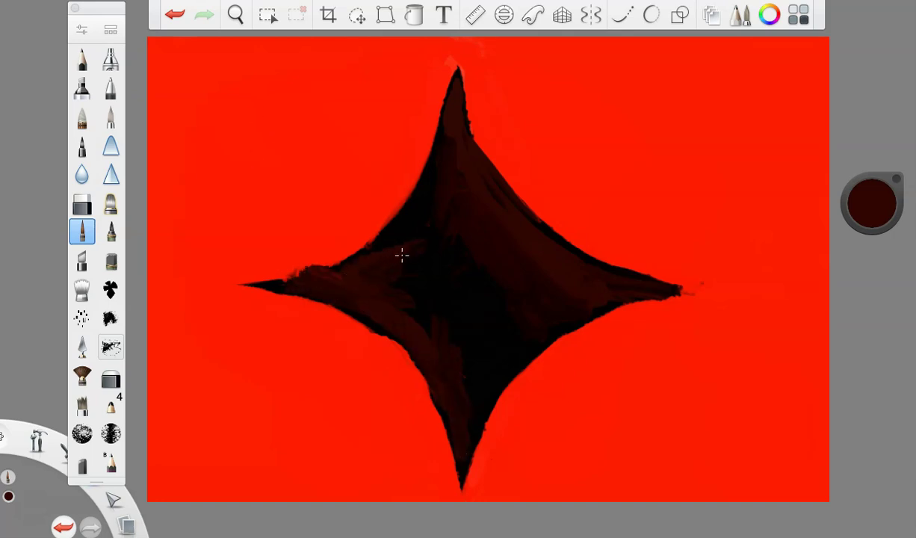
{"action": "mouse_move", "coordinate": [452, 389]}
{"action": "left_mouse_down"}
{"action": "mouse_move", "coordinate": [486, 374]}
{"action": "mouse_move", "coordinate": [399, 236]}
{"action": "left_mouse_up"}
Lighten the red to shade the lower-left and upper-right faces, then blend towards the centre with red at 8% luminance
{"action": "left_click_drag", "start_coordinate": [870, 206], "coordinate": [871, 185]}
{"action": "mouse_move", "coordinate": [374, 307]}
{"action": "left_mouse_down"}
{"action": "mouse_move", "coordinate": [337, 292]}
{"action": "mouse_move", "coordinate": [422, 351]}
{"action": "left_mouse_up"}
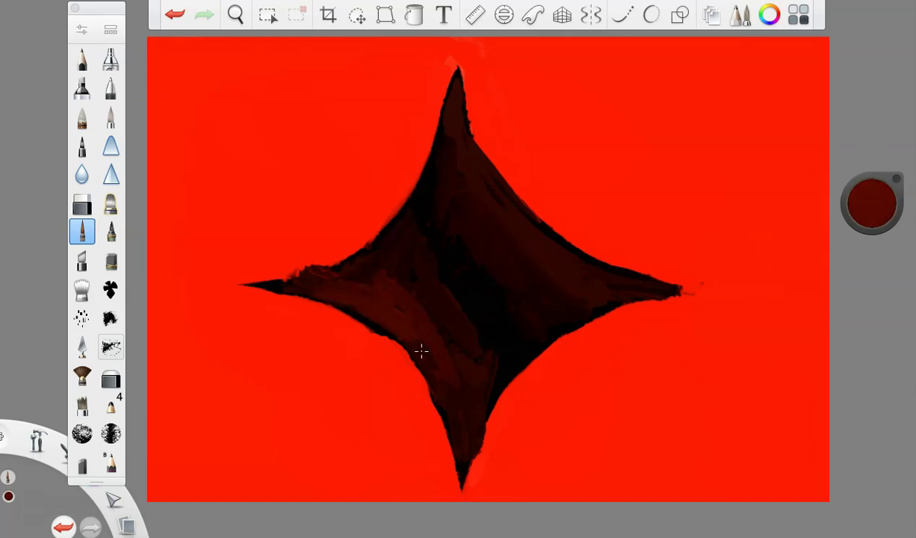
{"action": "mouse_move", "coordinate": [448, 139]}
{"action": "left_mouse_down"}
{"action": "mouse_move", "coordinate": [493, 197]}
{"action": "mouse_move", "coordinate": [605, 280]}
{"action": "mouse_move", "coordinate": [470, 169]}
{"action": "mouse_move", "coordinate": [584, 300]}
{"action": "left_mouse_up"}
{"action": "left_click_drag", "start_coordinate": [885, 224], "coordinate": [885, 239]}
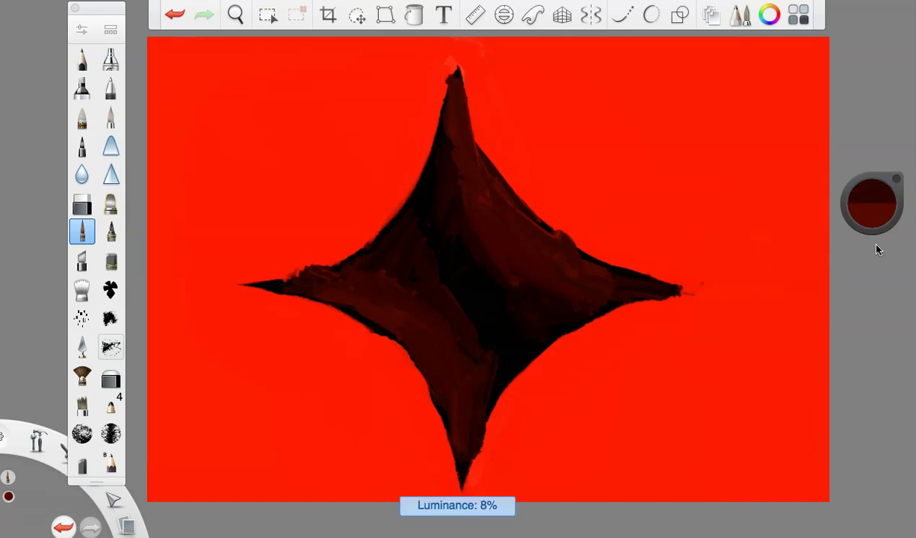
{"action": "mouse_move", "coordinate": [500, 265]}
{"action": "left_mouse_down"}
{"action": "mouse_move", "coordinate": [452, 135]}
{"action": "mouse_move", "coordinate": [468, 267]}
{"action": "mouse_move", "coordinate": [509, 347]}
{"action": "left_mouse_up"}
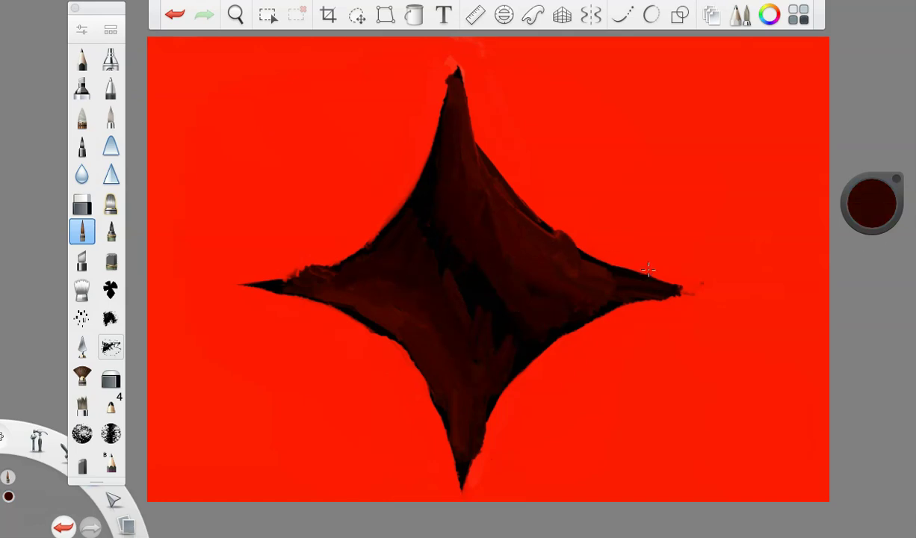
Brighten the red, reduce the brush size, and add highlights to the star's top point and lower-left edge
{"action": "left_click_drag", "start_coordinate": [849, 207], "coordinate": [865, 115]}
{"action": "left_click", "coordinate": [82, 29]}
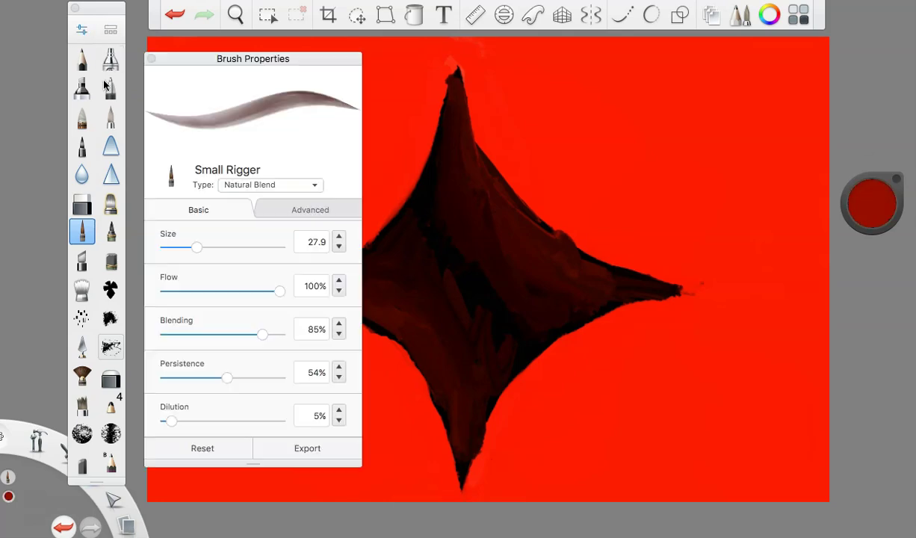
{"action": "left_click", "coordinate": [189, 248]}
{"action": "left_click", "coordinate": [493, 176]}
{"action": "mouse_move", "coordinate": [452, 84]}
{"action": "left_mouse_down"}
{"action": "mouse_move", "coordinate": [496, 190]}
{"action": "mouse_move", "coordinate": [543, 245]}
{"action": "mouse_move", "coordinate": [599, 274]}
{"action": "mouse_move", "coordinate": [447, 153]}
{"action": "left_mouse_up"}
{"action": "mouse_move", "coordinate": [385, 319]}
{"action": "left_mouse_down"}
{"action": "mouse_move", "coordinate": [306, 286]}
{"action": "mouse_move", "coordinate": [400, 327]}
{"action": "mouse_move", "coordinate": [466, 444]}
{"action": "mouse_move", "coordinate": [416, 324]}
{"action": "left_mouse_up"}
Blend the highlights into the star's right and left faces using progressively darker reds
{"action": "left_click_drag", "start_coordinate": [870, 203], "coordinate": [836, 240]}
{"action": "left_click_drag", "start_coordinate": [505, 223], "coordinate": [596, 301]}
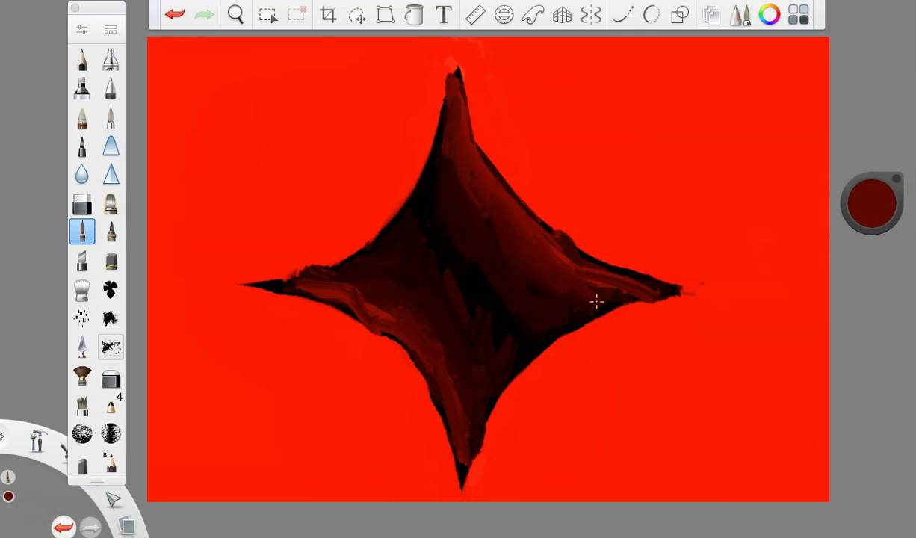
{"action": "mouse_move", "coordinate": [415, 306]}
{"action": "left_mouse_down"}
{"action": "mouse_move", "coordinate": [470, 436]}
{"action": "mouse_move", "coordinate": [362, 264]}
{"action": "mouse_move", "coordinate": [311, 284]}
{"action": "left_mouse_up"}
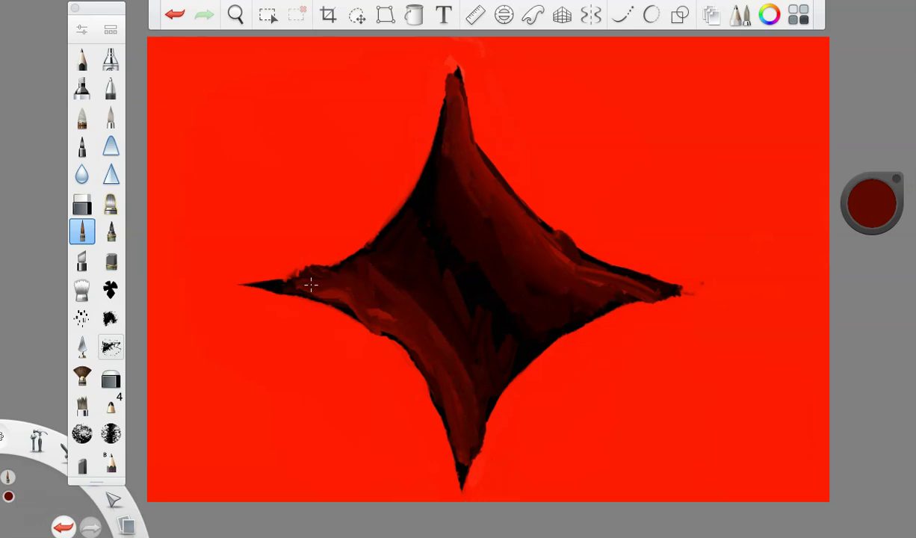
{"action": "left_click_drag", "start_coordinate": [866, 216], "coordinate": [859, 239]}
{"action": "left_click_drag", "start_coordinate": [448, 160], "coordinate": [465, 178]}
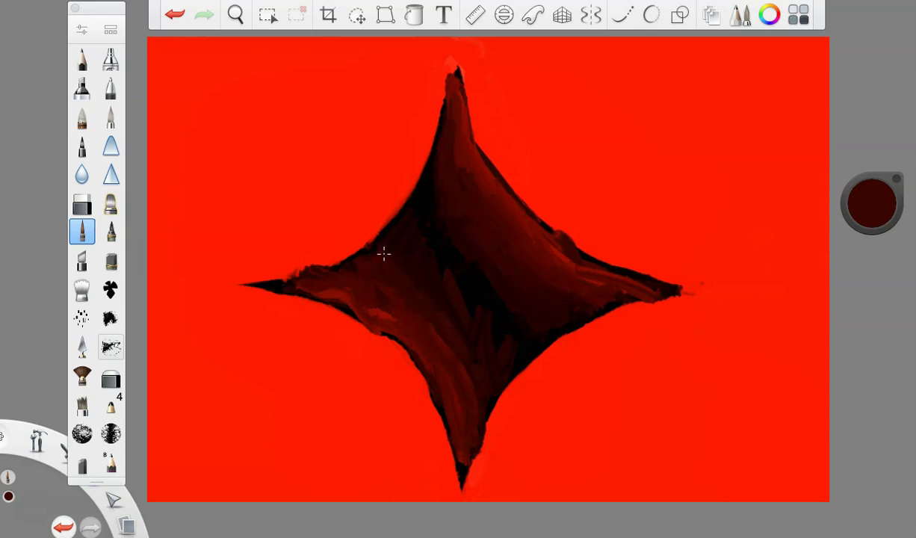
{"action": "left_click_drag", "start_coordinate": [474, 394], "coordinate": [500, 372]}
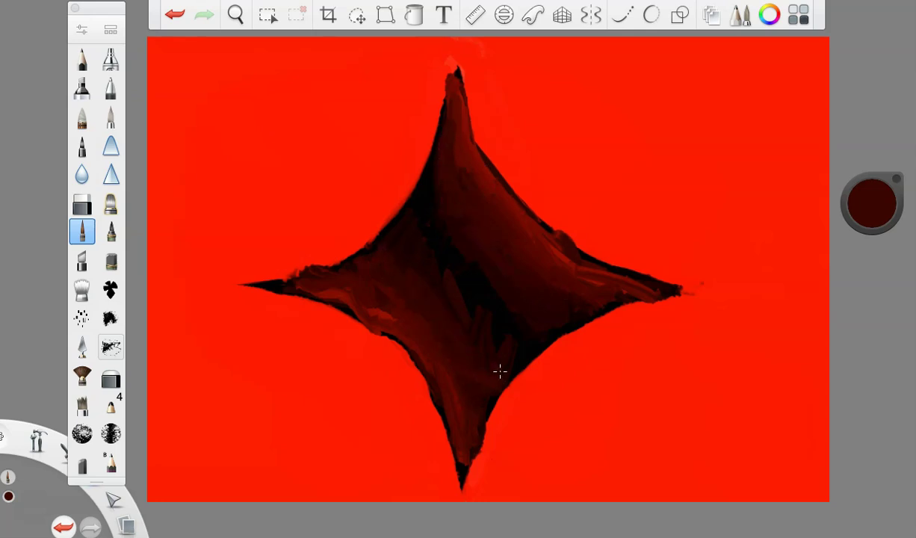
Switch to bright red and paint a small round spot at the centre of the star
{"action": "left_click", "coordinate": [871, 218]}
{"action": "left_click", "coordinate": [899, 203]}
{"action": "mouse_move", "coordinate": [467, 265]}
{"action": "left_mouse_down"}
{"action": "mouse_move", "coordinate": [446, 271]}
{"action": "mouse_move", "coordinate": [456, 274]}
{"action": "left_mouse_up"}
Lighten the colour to pale pink and paint a highlight inside the central spot, undoing the misplaced strokes
{"action": "left_click_drag", "start_coordinate": [869, 209], "coordinate": [869, 179]}
{"action": "mouse_move", "coordinate": [453, 259]}
{"action": "left_mouse_down"}
{"action": "mouse_move", "coordinate": [465, 276]}
{"action": "mouse_move", "coordinate": [448, 265]}
{"action": "mouse_move", "coordinate": [455, 259]}
{"action": "left_mouse_up"}
{"action": "left_click", "coordinate": [176, 15]}
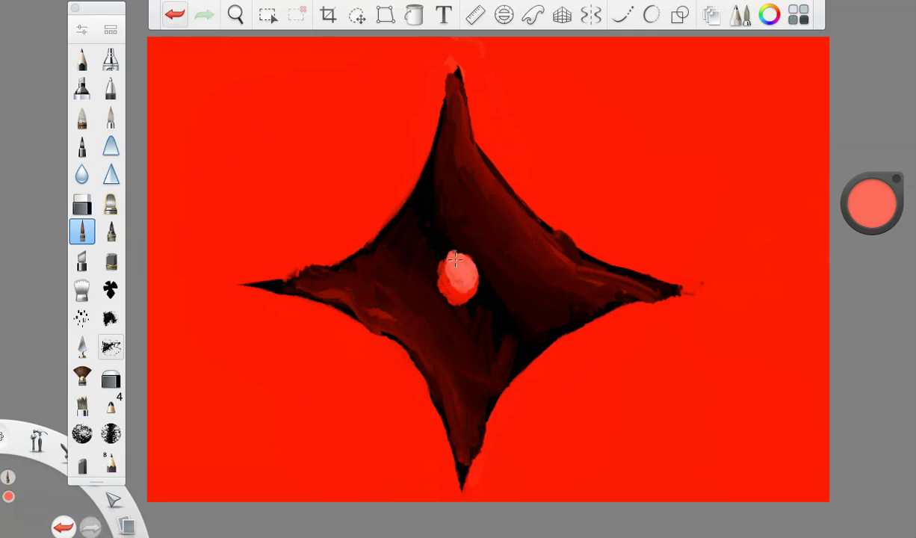
{"action": "left_click", "coordinate": [180, 12]}
{"action": "left_click_drag", "start_coordinate": [872, 204], "coordinate": [873, 144]}
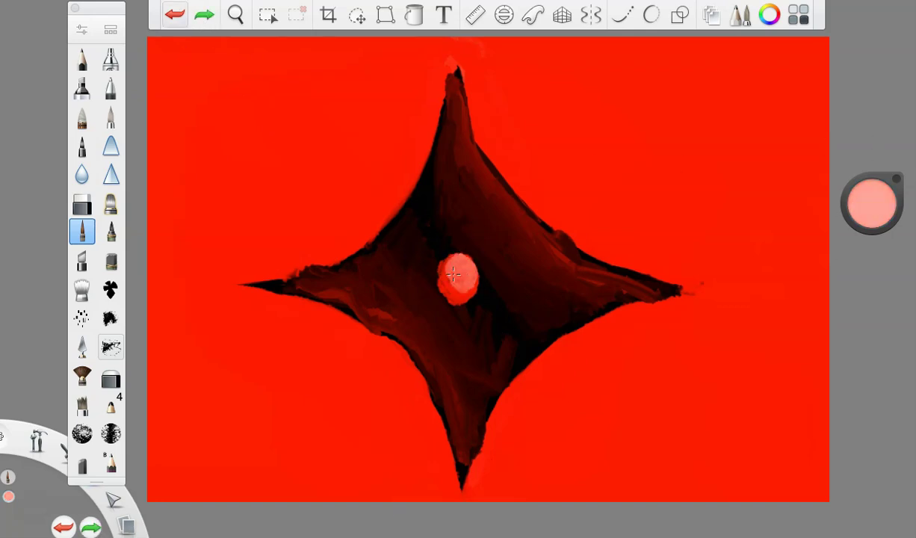
{"action": "left_click_drag", "start_coordinate": [457, 260], "coordinate": [468, 283]}
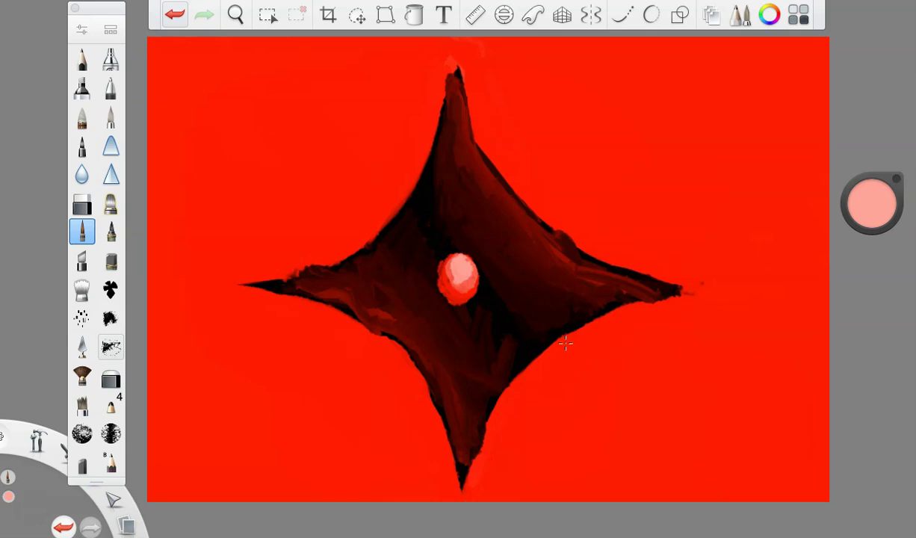
Switch to very dark red, enlarge the brush, and paint a jagged mountain in each lower corner of the canvas
{"action": "left_click_drag", "start_coordinate": [875, 190], "coordinate": [865, 459]}
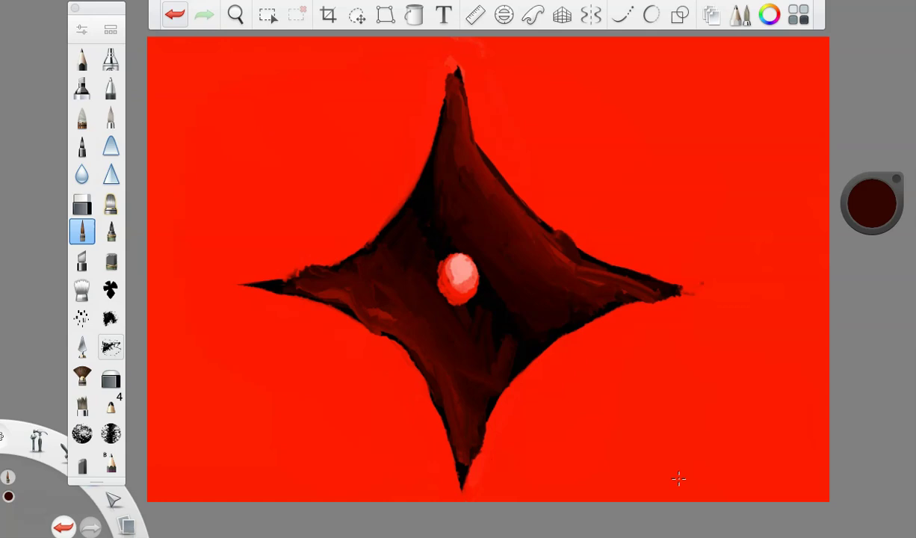
{"action": "left_click", "coordinate": [78, 31]}
{"action": "left_click", "coordinate": [211, 246]}
{"action": "left_click", "coordinate": [152, 59]}
{"action": "mouse_move", "coordinate": [712, 401]}
{"action": "left_mouse_down"}
{"action": "mouse_move", "coordinate": [751, 434]}
{"action": "mouse_move", "coordinate": [724, 442]}
{"action": "mouse_move", "coordinate": [777, 489]}
{"action": "mouse_move", "coordinate": [631, 475]}
{"action": "mouse_move", "coordinate": [561, 484]}
{"action": "mouse_move", "coordinate": [608, 491]}
{"action": "mouse_move", "coordinate": [515, 489]}
{"action": "left_mouse_up"}
{"action": "mouse_move", "coordinate": [227, 387]}
{"action": "left_mouse_down"}
{"action": "mouse_move", "coordinate": [336, 470]}
{"action": "mouse_move", "coordinate": [235, 419]}
{"action": "mouse_move", "coordinate": [161, 466]}
{"action": "mouse_move", "coordinate": [351, 455]}
{"action": "mouse_move", "coordinate": [414, 478]}
{"action": "left_mouse_up"}
{"action": "mouse_move", "coordinate": [266, 469]}
{"action": "left_mouse_down"}
{"action": "mouse_move", "coordinate": [217, 454]}
{"action": "mouse_move", "coordinate": [150, 504]}
{"action": "left_mouse_up"}
{"action": "left_click_drag", "start_coordinate": [248, 454], "coordinate": [407, 498]}
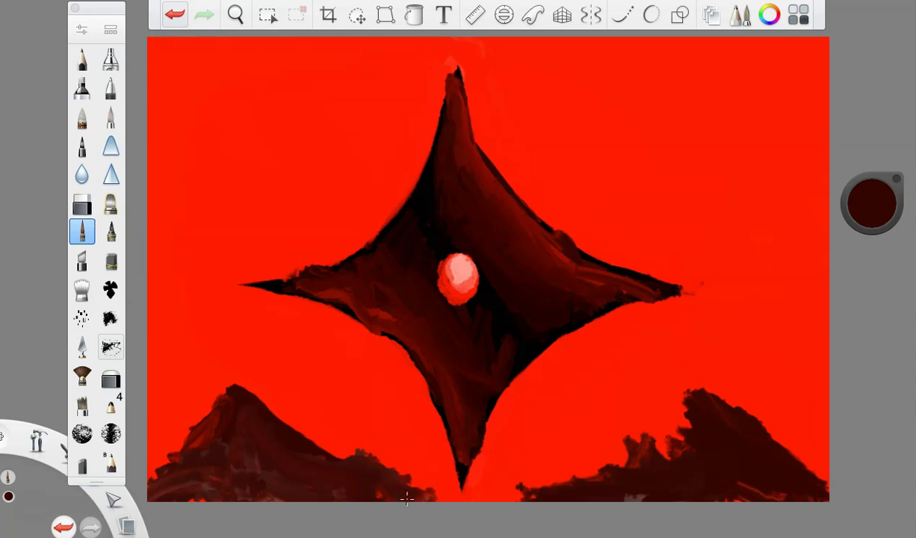
{"action": "mouse_move", "coordinate": [790, 494]}
{"action": "left_mouse_down"}
{"action": "mouse_move", "coordinate": [636, 503]}
{"action": "mouse_move", "coordinate": [627, 477]}
{"action": "mouse_move", "coordinate": [577, 478]}
{"action": "mouse_move", "coordinate": [629, 479]}
{"action": "mouse_move", "coordinate": [681, 455]}
{"action": "mouse_move", "coordinate": [701, 500]}
{"action": "left_mouse_up"}
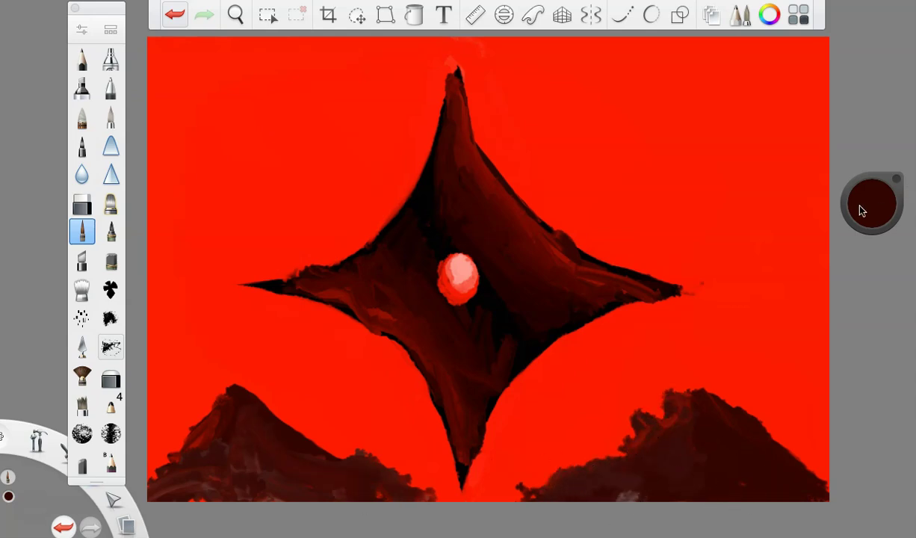
Brighten the dark red and paint lighter patches over the upper slopes of both mountains
{"action": "left_click_drag", "start_coordinate": [859, 211], "coordinate": [861, 187]}
{"action": "mouse_move", "coordinate": [742, 413]}
{"action": "left_mouse_down"}
{"action": "mouse_move", "coordinate": [697, 416]}
{"action": "mouse_move", "coordinate": [598, 448]}
{"action": "left_mouse_up"}
{"action": "mouse_move", "coordinate": [329, 418]}
{"action": "left_mouse_down"}
{"action": "mouse_move", "coordinate": [226, 421]}
{"action": "mouse_move", "coordinate": [341, 470]}
{"action": "mouse_move", "coordinate": [245, 434]}
{"action": "left_mouse_up"}
Darken the red, reduce the brush size to 22.7, and blend the lighter patches down both mountains' slopes, undoing a misplaced stroke
{"action": "left_click_drag", "start_coordinate": [870, 209], "coordinate": [870, 251]}
{"action": "left_click", "coordinate": [82, 32]}
{"action": "left_click_drag", "start_coordinate": [215, 247], "coordinate": [189, 245]}
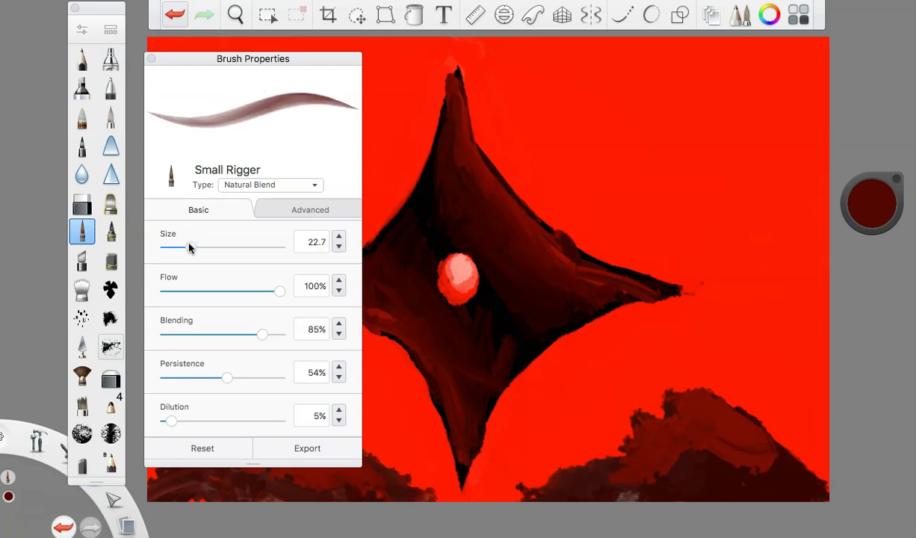
{"action": "left_click", "coordinate": [152, 57]}
{"action": "left_click", "coordinate": [175, 15]}
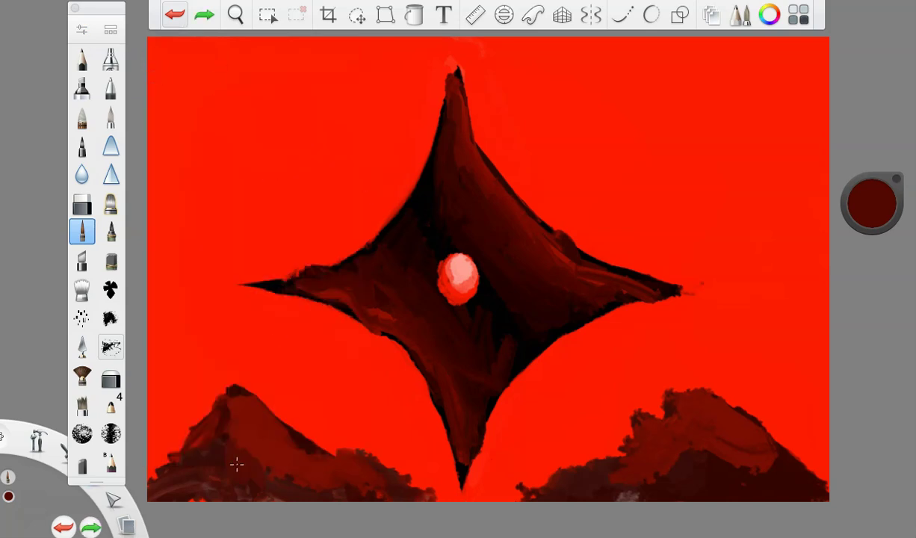
{"action": "left_click_drag", "start_coordinate": [285, 468], "coordinate": [283, 469]}
{"action": "mouse_move", "coordinate": [684, 464]}
{"action": "left_mouse_down"}
{"action": "mouse_move", "coordinate": [758, 450]}
{"action": "mouse_move", "coordinate": [735, 429]}
{"action": "mouse_move", "coordinate": [689, 470]}
{"action": "mouse_move", "coordinate": [575, 490]}
{"action": "left_mouse_up"}
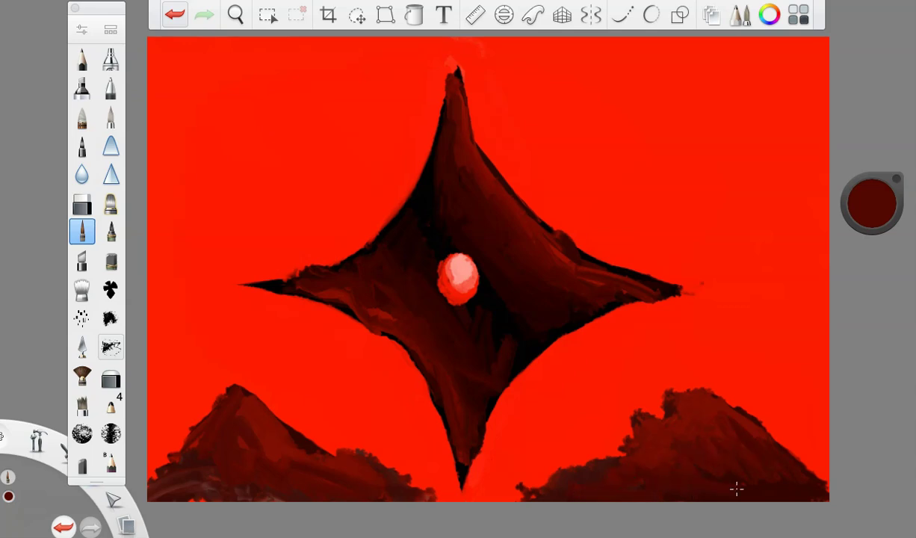
Switch to bright red and paint highlights along the ridges of both mountains that face the star
{"action": "mouse_move", "coordinate": [870, 204]}
{"action": "left_mouse_down"}
{"action": "mouse_move", "coordinate": [840, 77]}
{"action": "mouse_move", "coordinate": [839, 30]}
{"action": "left_mouse_up"}
{"action": "left_click", "coordinate": [685, 404]}
{"action": "mouse_move", "coordinate": [685, 404]}
{"action": "left_mouse_down"}
{"action": "mouse_move", "coordinate": [644, 401]}
{"action": "mouse_move", "coordinate": [581, 457]}
{"action": "left_mouse_up"}
{"action": "mouse_move", "coordinate": [225, 381]}
{"action": "left_mouse_down"}
{"action": "mouse_move", "coordinate": [289, 439]}
{"action": "mouse_move", "coordinate": [285, 460]}
{"action": "mouse_move", "coordinate": [376, 463]}
{"action": "left_mouse_up"}
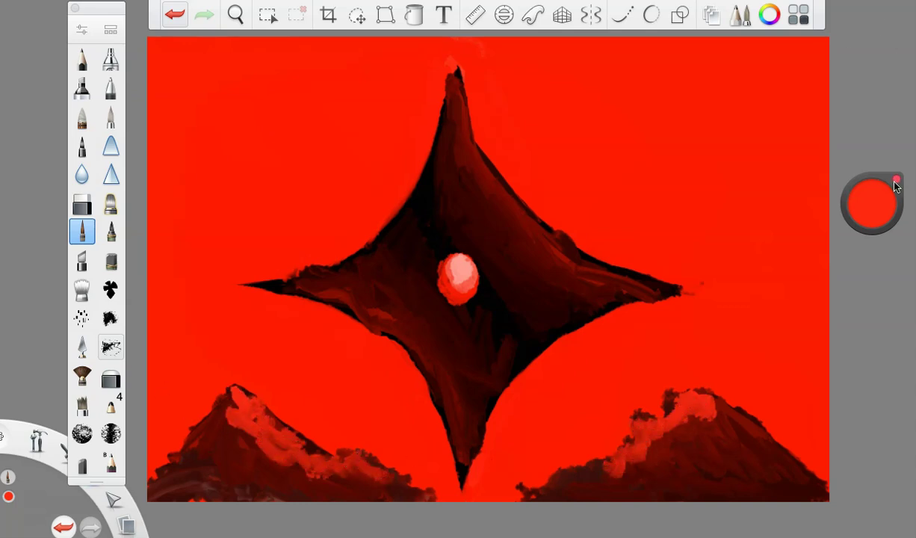
Blend the bright ridge highlights into both mountains' slopes using progressively darker reds
{"action": "left_click_drag", "start_coordinate": [897, 185], "coordinate": [865, 272]}
{"action": "mouse_move", "coordinate": [578, 491]}
{"action": "left_mouse_down"}
{"action": "mouse_move", "coordinate": [705, 415]}
{"action": "mouse_move", "coordinate": [634, 480]}
{"action": "mouse_move", "coordinate": [549, 470]}
{"action": "left_mouse_up"}
{"action": "mouse_move", "coordinate": [246, 430]}
{"action": "left_mouse_down"}
{"action": "mouse_move", "coordinate": [233, 409]}
{"action": "mouse_move", "coordinate": [249, 463]}
{"action": "mouse_move", "coordinate": [370, 481]}
{"action": "left_mouse_up"}
{"action": "left_click_drag", "start_coordinate": [866, 191], "coordinate": [874, 247]}
{"action": "mouse_move", "coordinate": [679, 453]}
{"action": "left_mouse_down"}
{"action": "mouse_move", "coordinate": [730, 419]}
{"action": "mouse_move", "coordinate": [616, 491]}
{"action": "mouse_move", "coordinate": [542, 475]}
{"action": "left_mouse_up"}
{"action": "mouse_move", "coordinate": [213, 466]}
{"action": "left_mouse_down"}
{"action": "mouse_move", "coordinate": [222, 423]}
{"action": "mouse_move", "coordinate": [286, 485]}
{"action": "left_mouse_up"}
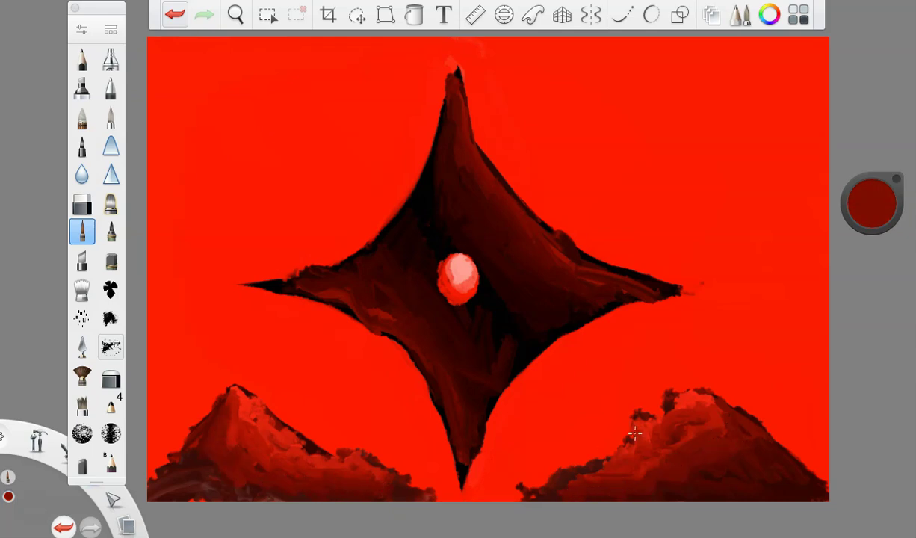
Switch to orange-red, shrink the brush slightly, and paint rim highlights along the star's lower-left and upper-right edges, undoing the first attempt
{"action": "left_click", "coordinate": [873, 202]}
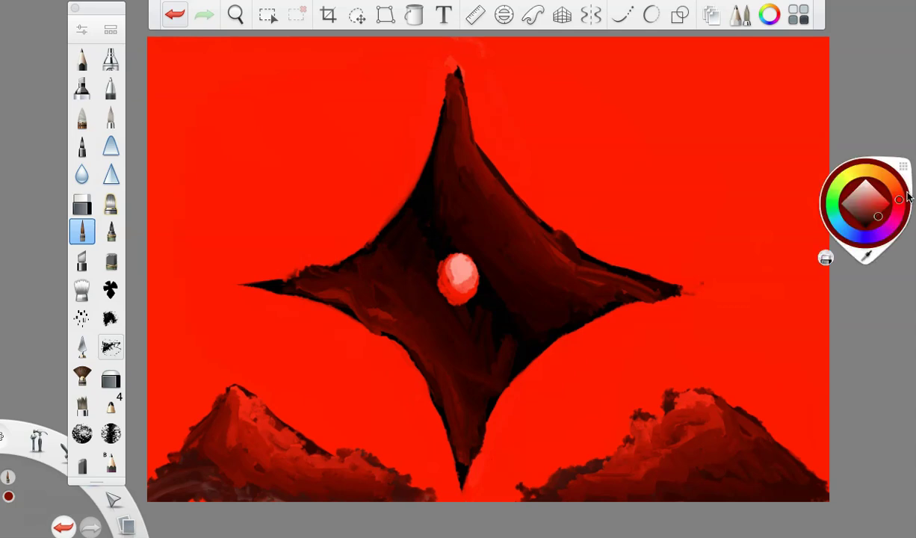
{"action": "left_click", "coordinate": [82, 29]}
{"action": "left_click_drag", "start_coordinate": [188, 247], "coordinate": [183, 247]}
{"action": "left_click", "coordinate": [152, 60]}
{"action": "mouse_move", "coordinate": [321, 288]}
{"action": "left_mouse_down"}
{"action": "mouse_move", "coordinate": [256, 282]}
{"action": "mouse_move", "coordinate": [348, 301]}
{"action": "mouse_move", "coordinate": [415, 357]}
{"action": "mouse_move", "coordinate": [454, 430]}
{"action": "left_mouse_up"}
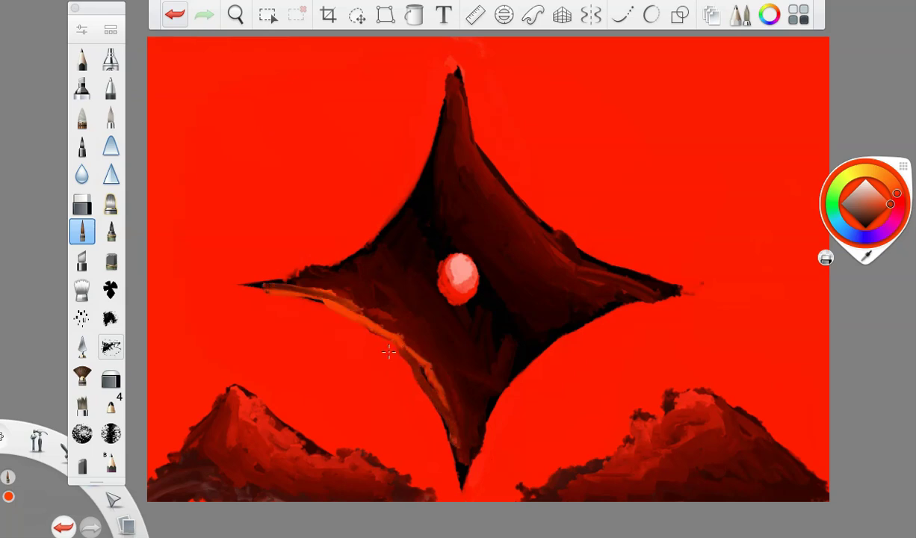
{"action": "left_click", "coordinate": [176, 16]}
{"action": "left_click", "coordinate": [184, 17]}
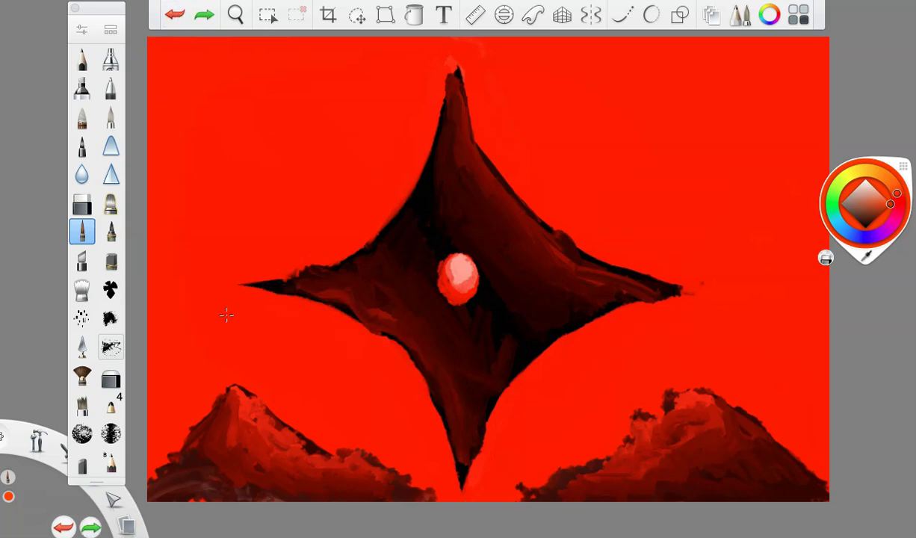
{"action": "mouse_move", "coordinate": [261, 285]}
{"action": "left_mouse_down"}
{"action": "mouse_move", "coordinate": [318, 285]}
{"action": "mouse_move", "coordinate": [340, 297]}
{"action": "mouse_move", "coordinate": [414, 360]}
{"action": "mouse_move", "coordinate": [455, 441]}
{"action": "mouse_move", "coordinate": [366, 306]}
{"action": "mouse_move", "coordinate": [340, 290]}
{"action": "left_mouse_up"}
{"action": "mouse_move", "coordinate": [460, 103]}
{"action": "left_mouse_down"}
{"action": "mouse_move", "coordinate": [502, 196]}
{"action": "mouse_move", "coordinate": [579, 267]}
{"action": "mouse_move", "coordinate": [635, 274]}
{"action": "mouse_move", "coordinate": [524, 215]}
{"action": "mouse_move", "coordinate": [452, 112]}
{"action": "mouse_move", "coordinate": [442, 76]}
{"action": "left_mouse_up"}
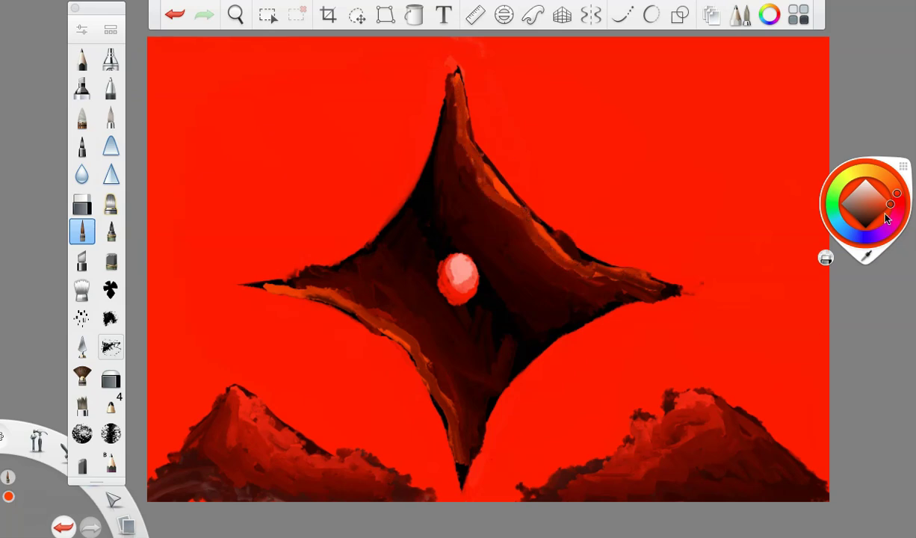
Paint orange-red highlights along both mountains' star-facing ridges, and blend them downward with a darker orange
{"action": "left_click_drag", "start_coordinate": [668, 378], "coordinate": [559, 452]}
{"action": "left_click_drag", "start_coordinate": [233, 388], "coordinate": [351, 455]}
{"action": "left_click_drag", "start_coordinate": [874, 200], "coordinate": [879, 263]}
{"action": "mouse_move", "coordinate": [234, 388]}
{"action": "left_mouse_down"}
{"action": "mouse_move", "coordinate": [245, 425]}
{"action": "mouse_move", "coordinate": [361, 482]}
{"action": "left_mouse_up"}
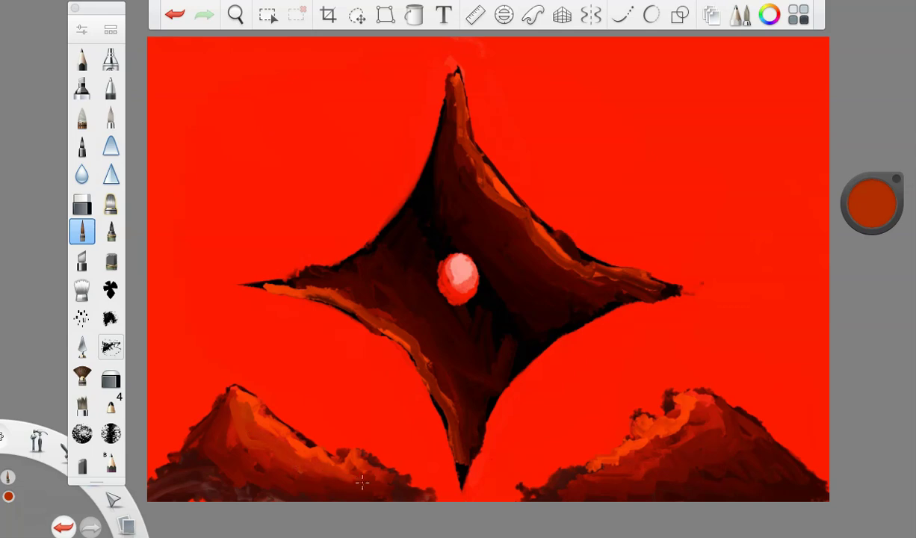
{"action": "mouse_move", "coordinate": [693, 413]}
{"action": "left_mouse_down"}
{"action": "mouse_move", "coordinate": [627, 433]}
{"action": "mouse_move", "coordinate": [614, 476]}
{"action": "left_mouse_up"}
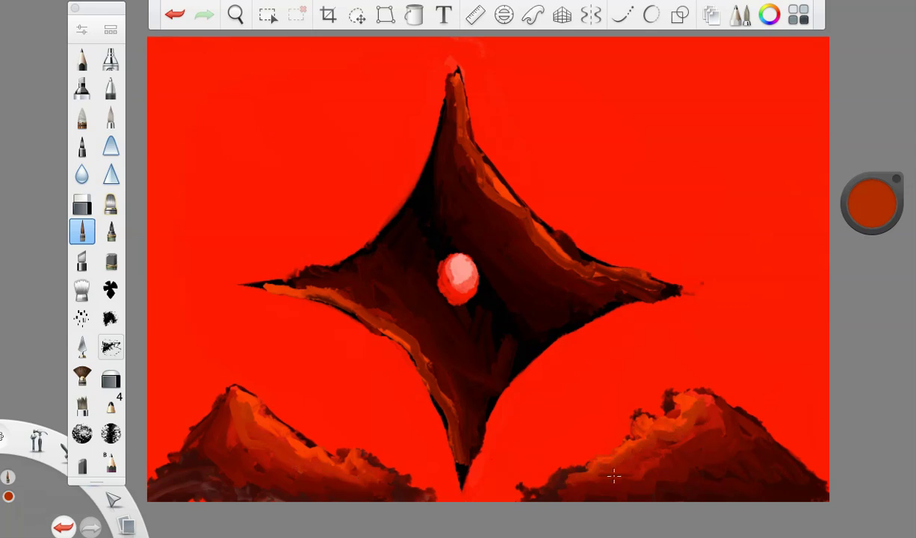